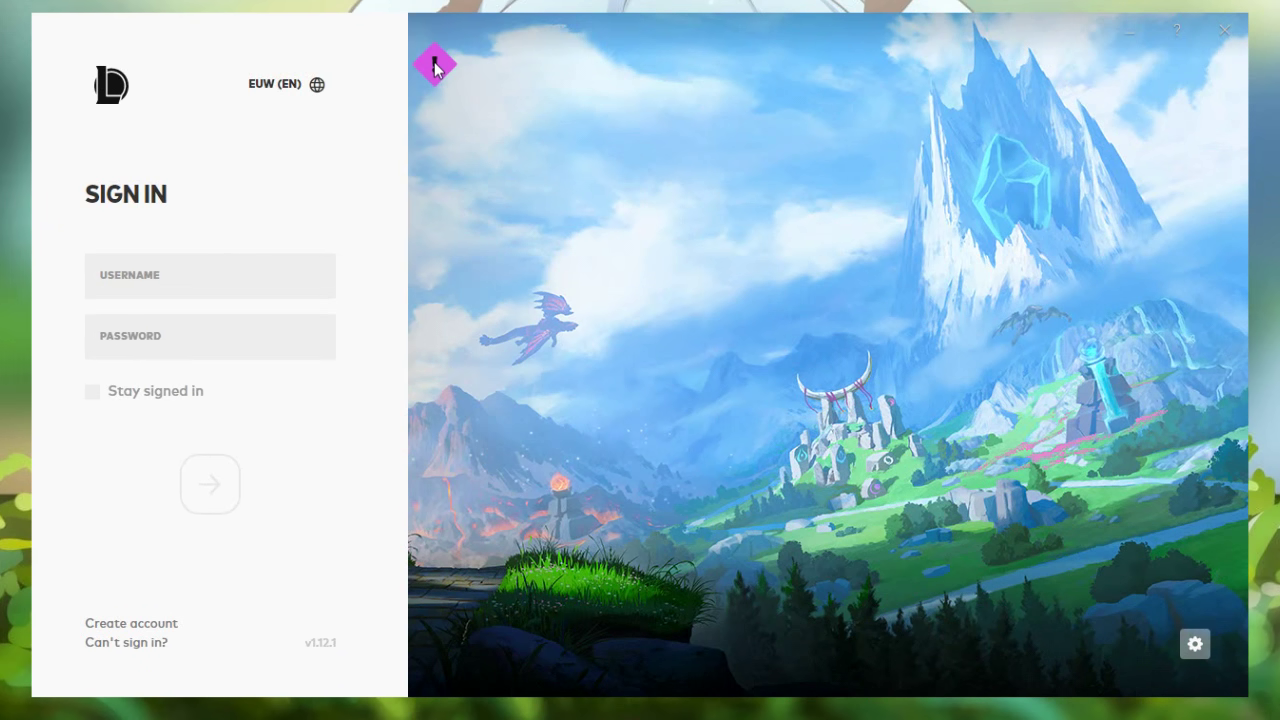
Open the account email issues notice and focus the sign-in fields.
{"action": "left_click", "coordinate": [434, 66]}
{"action": "left_click", "coordinate": [214, 277]}
{"action": "left_click", "coordinate": [223, 346]}
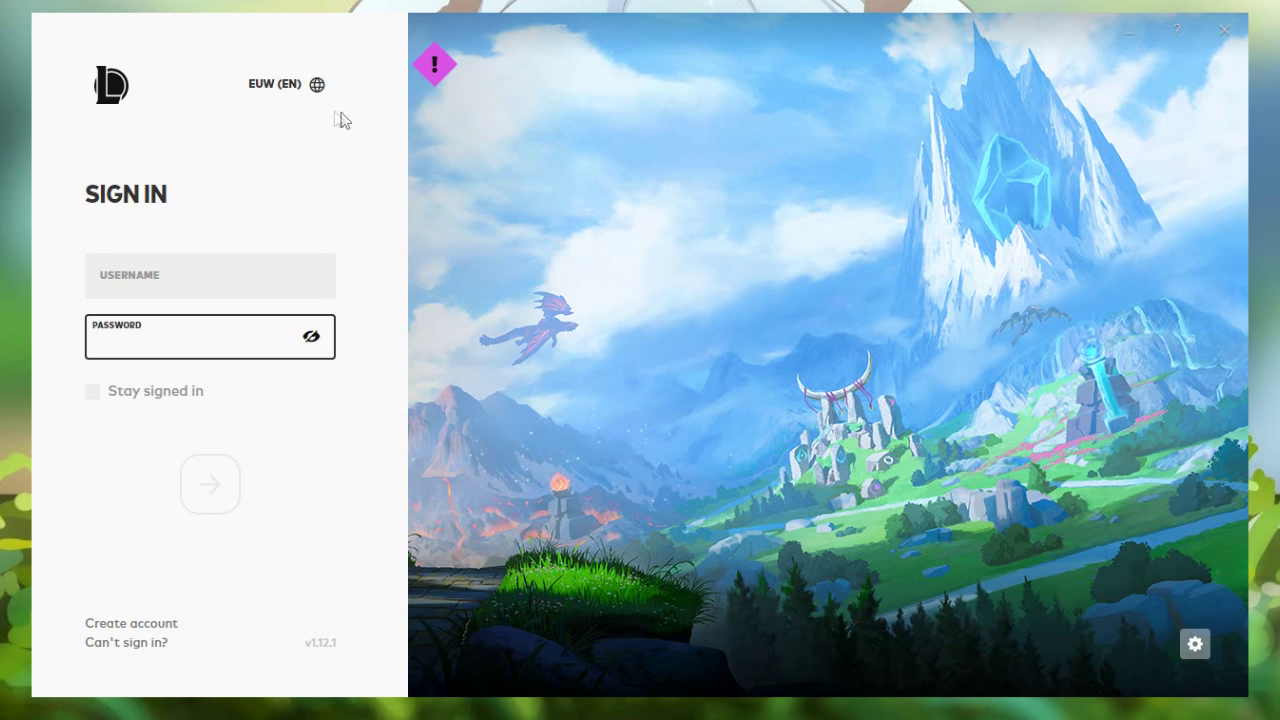
Review the language and region lists, keep English and EU West, and close the client.
{"action": "left_click", "coordinate": [278, 85]}
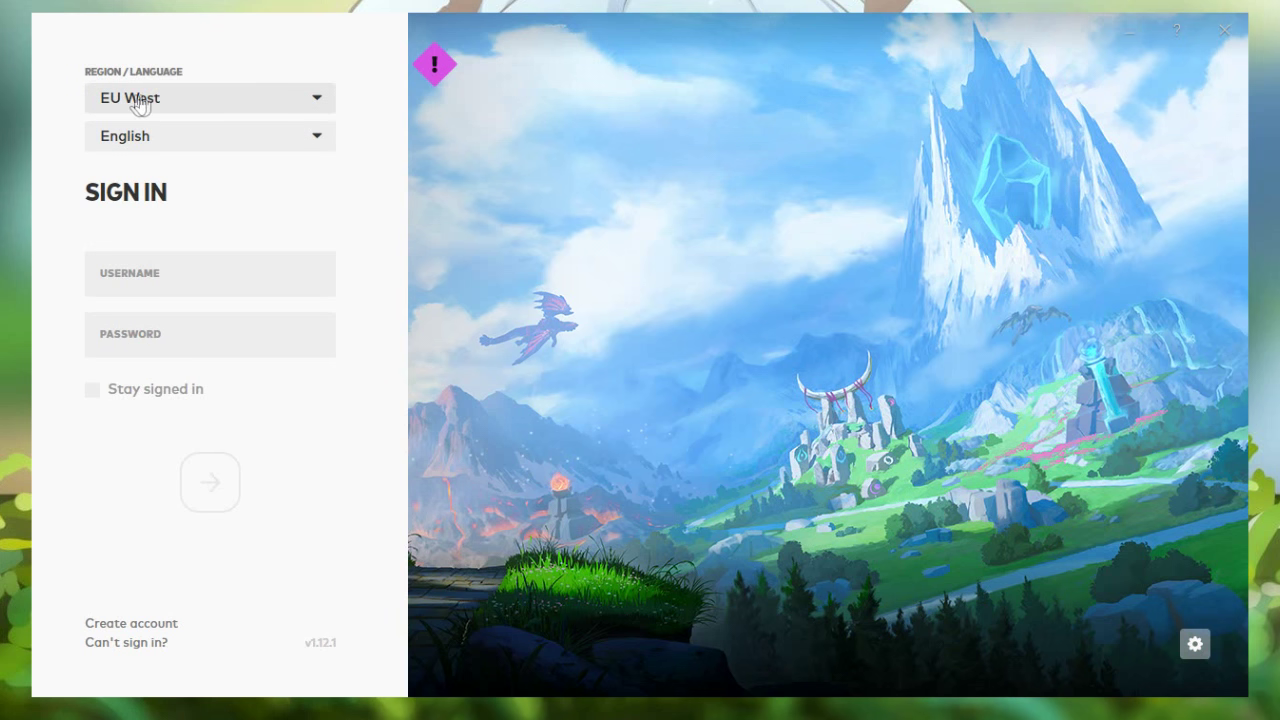
{"action": "left_click", "coordinate": [125, 145]}
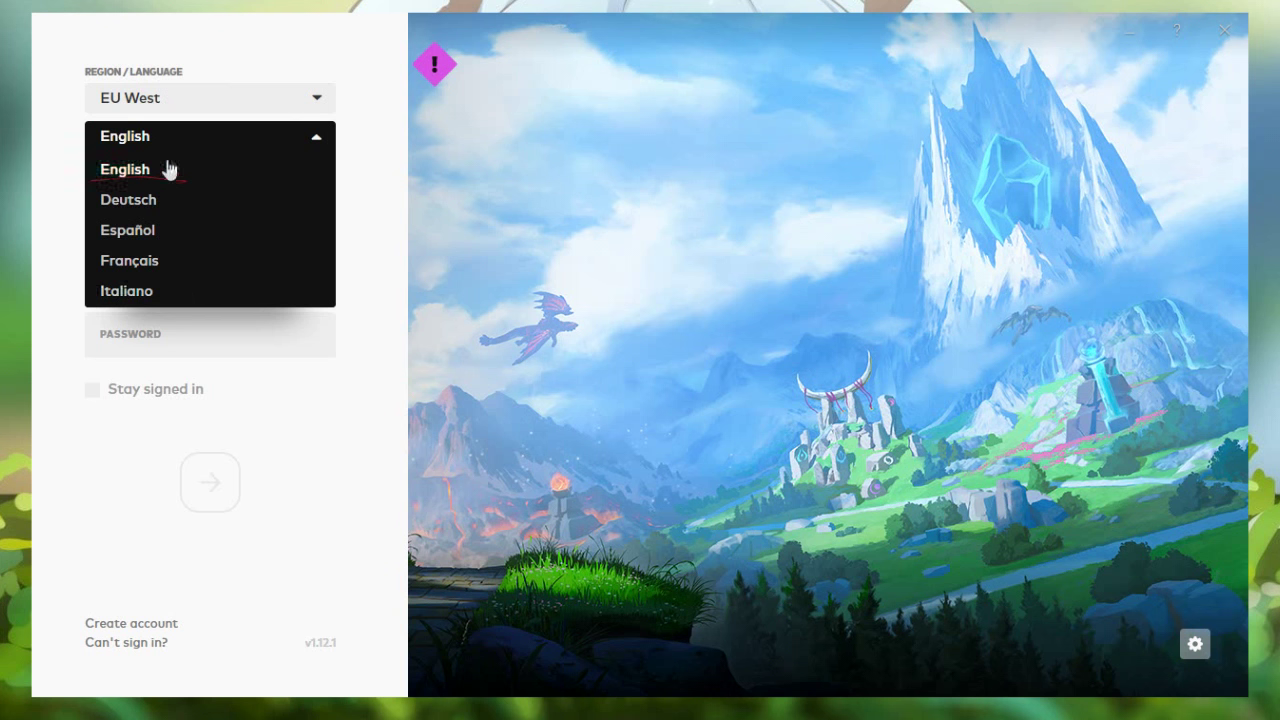
{"action": "left_click", "coordinate": [133, 166]}
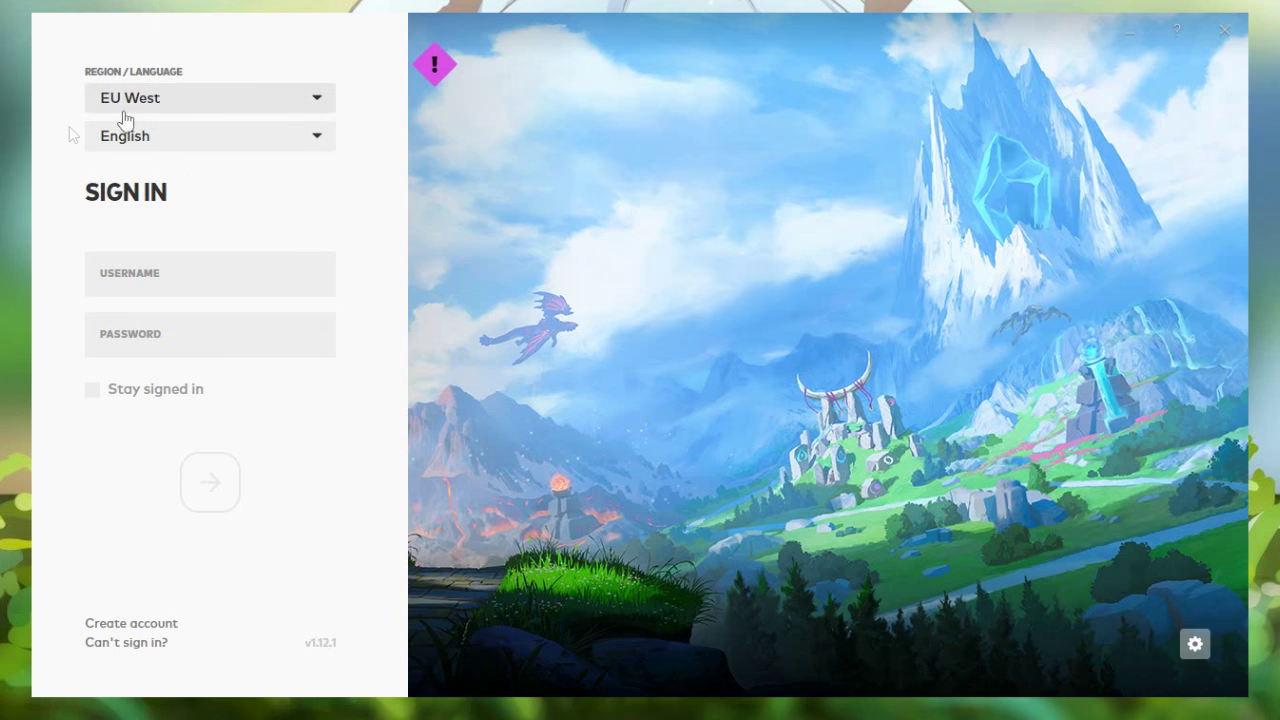
{"action": "left_click", "coordinate": [168, 99]}
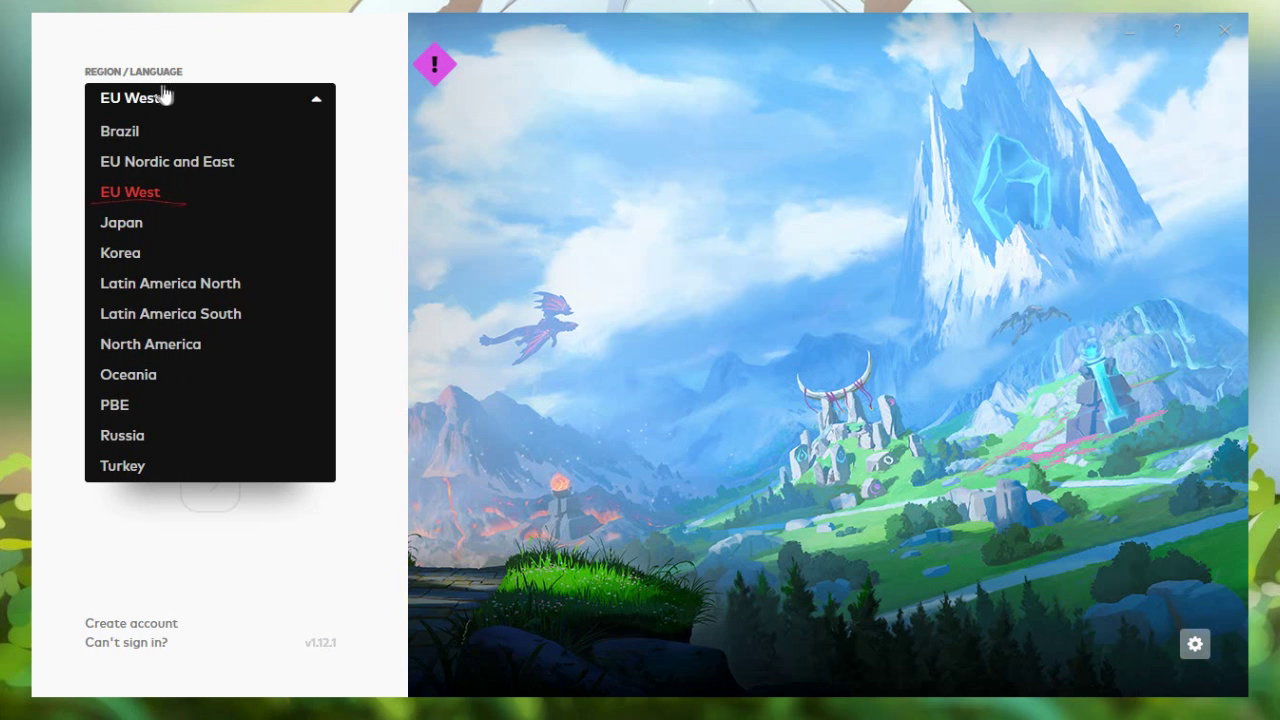
{"action": "left_click", "coordinate": [165, 97]}
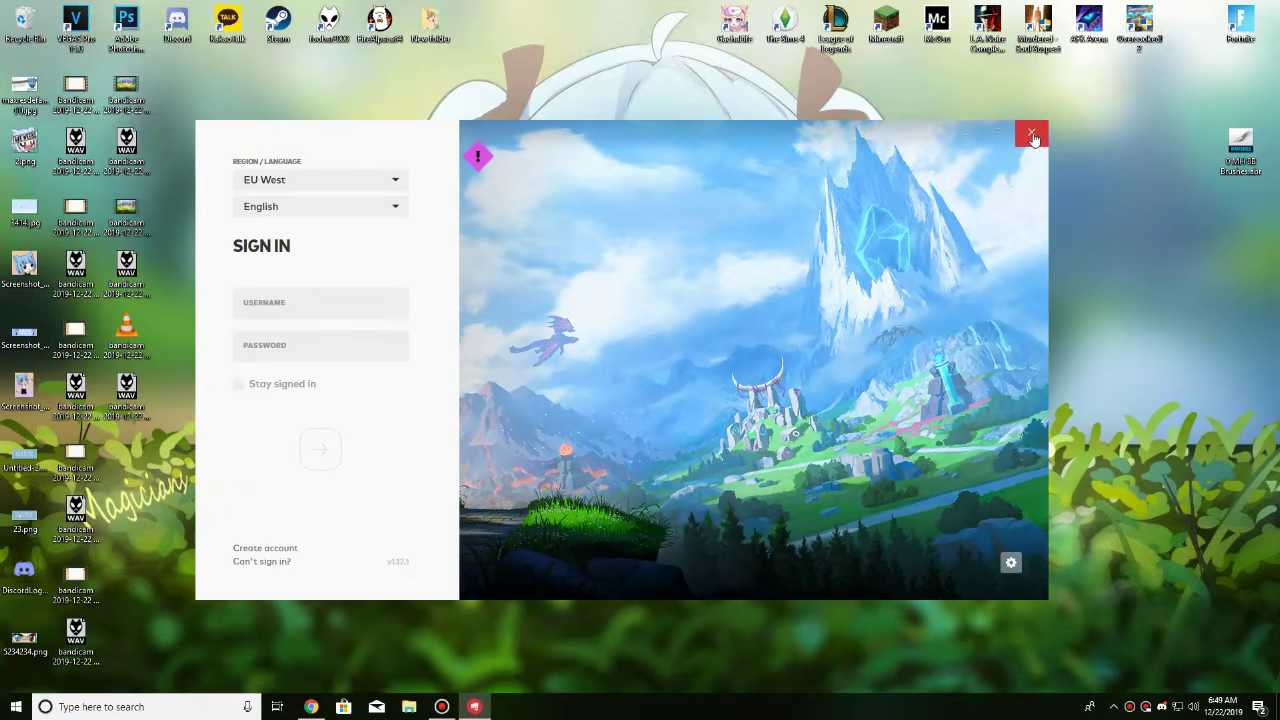
{"action": "left_click", "coordinate": [1224, 30]}
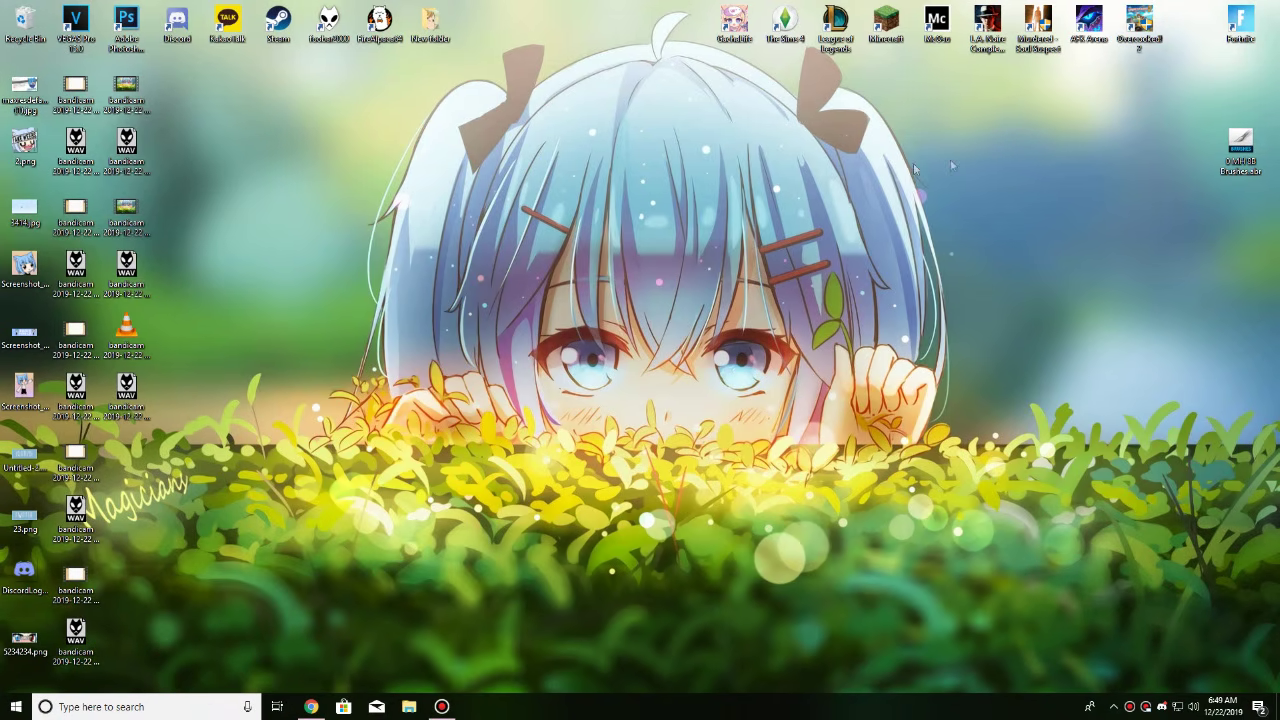
Open the League of Legends shortcut's Properties and go to its target's install folder.
{"action": "left_click", "coordinate": [843, 58]}
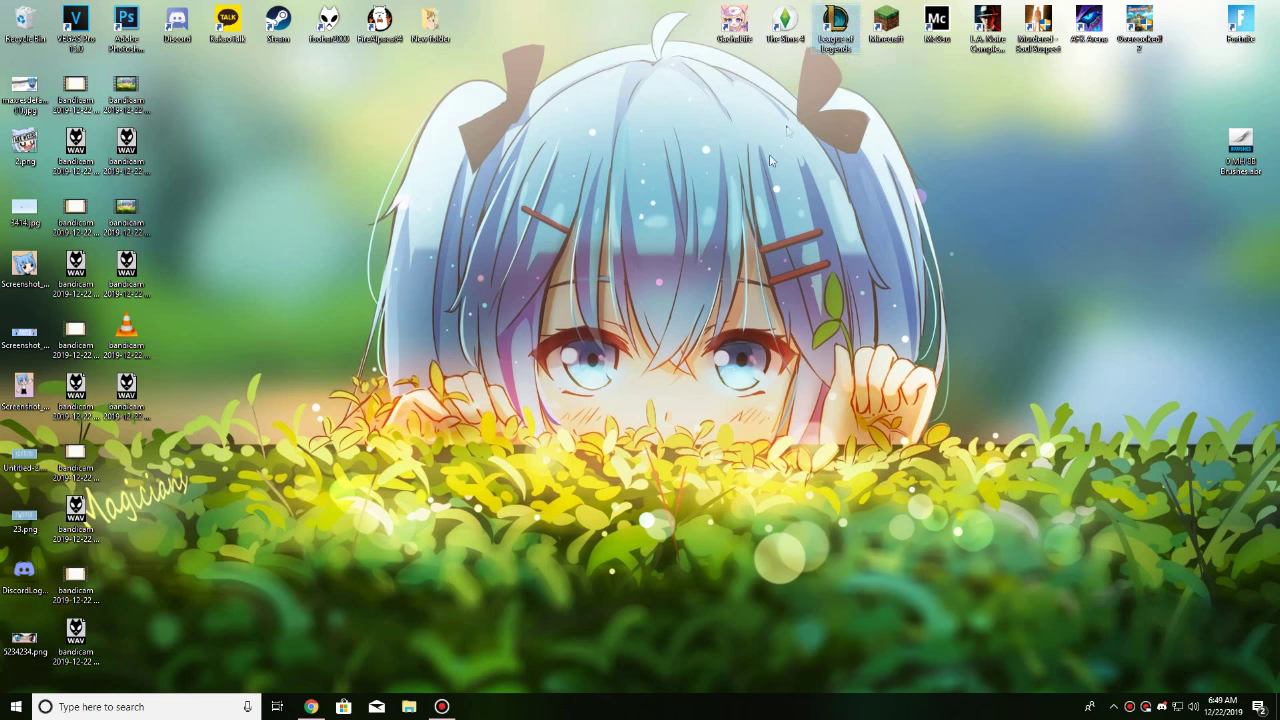
{"action": "right_click", "coordinate": [827, 35]}
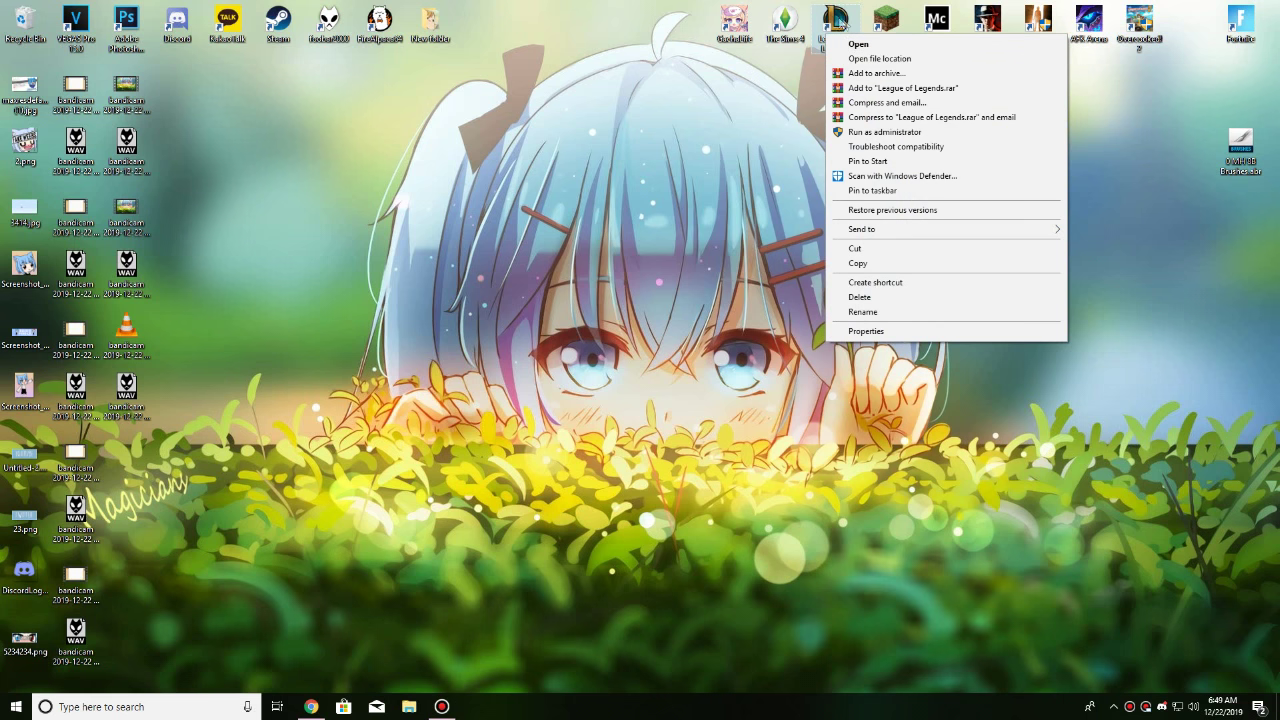
{"action": "left_click", "coordinate": [866, 331]}
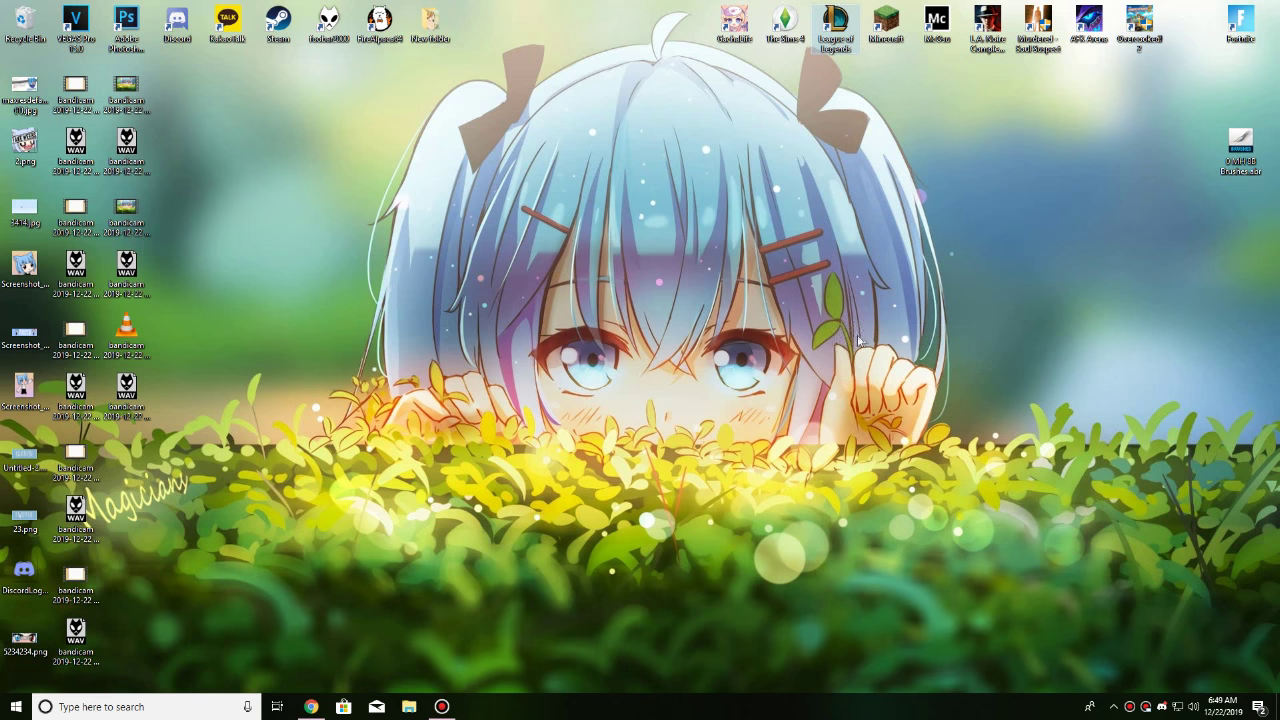
{"action": "left_click", "coordinate": [869, 278]}
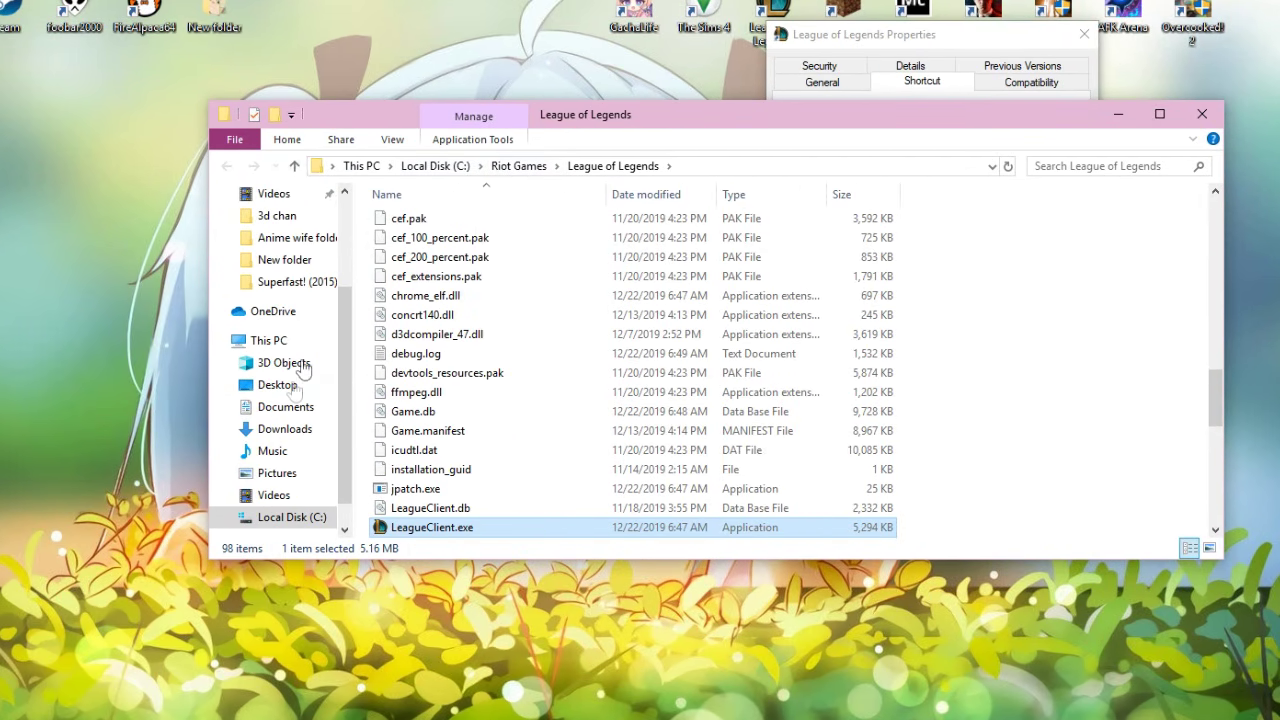
Browse from This PC to the C:\Riot Games\League of Legends folder.
{"action": "left_click", "coordinate": [268, 340]}
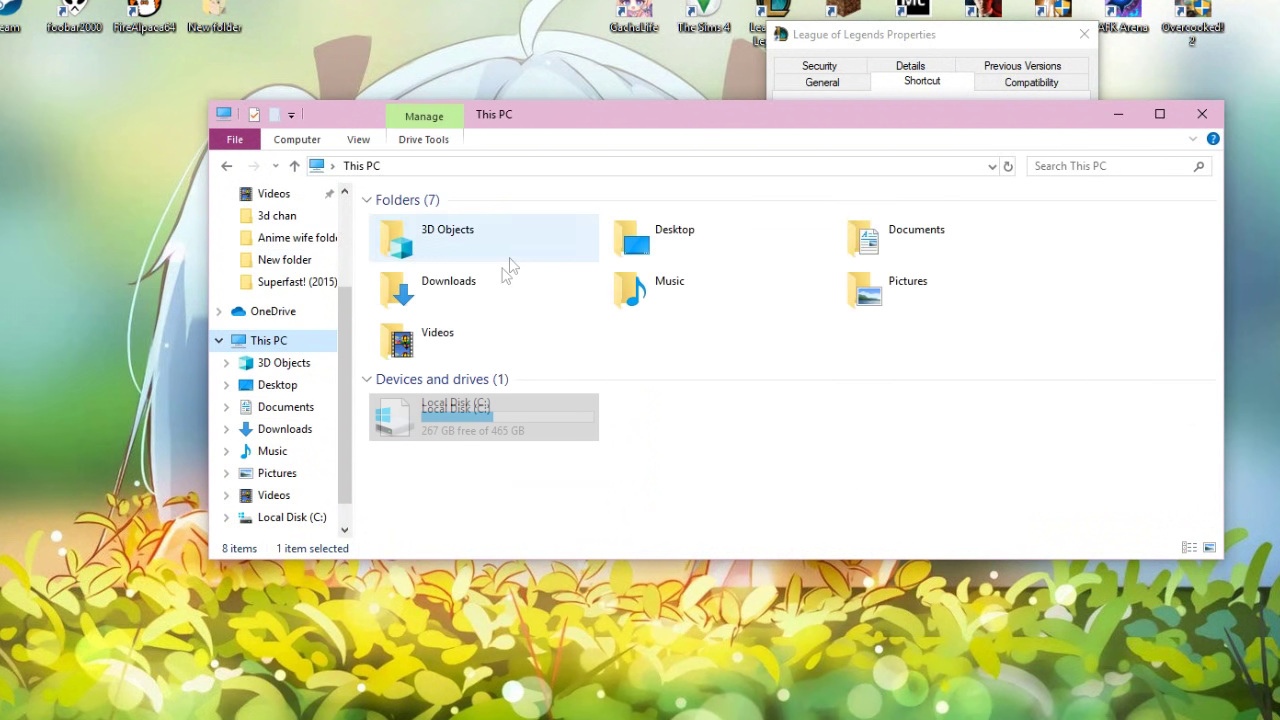
{"action": "left_click", "coordinate": [440, 420]}
{"action": "double_click", "coordinate": [445, 422]}
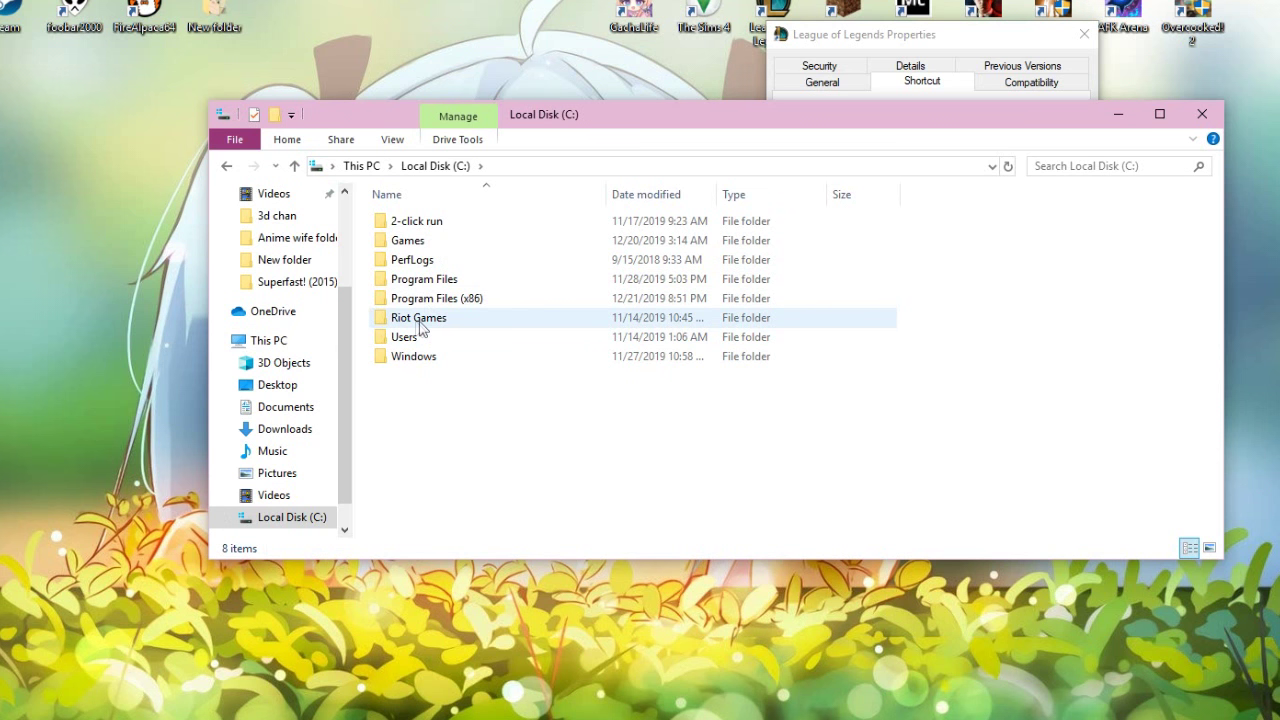
{"action": "double_click", "coordinate": [418, 318]}
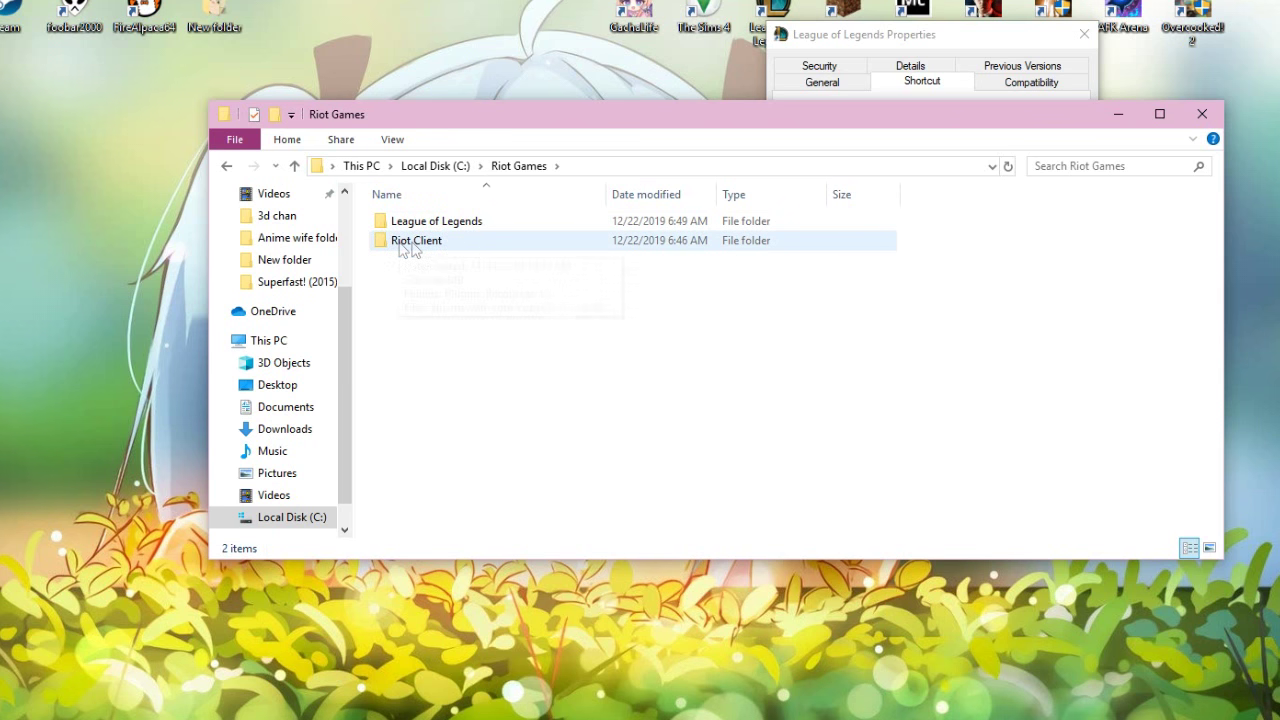
{"action": "double_click", "coordinate": [407, 245]}
{"action": "scroll", "coordinate": [452, 316], "scroll_direction": "down", "scroll_amount": 8}
{"action": "scroll", "coordinate": [452, 330], "scroll_direction": "down", "scroll_amount": 10}
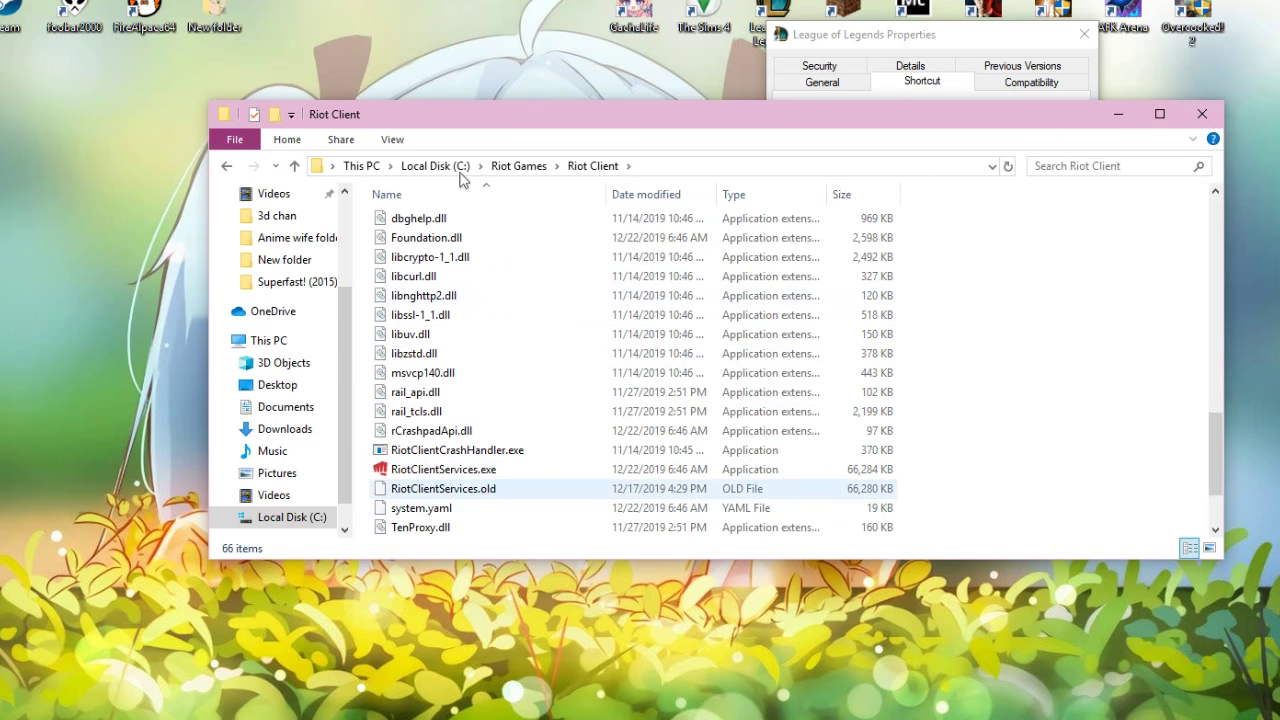
{"action": "left_click", "coordinate": [508, 168]}
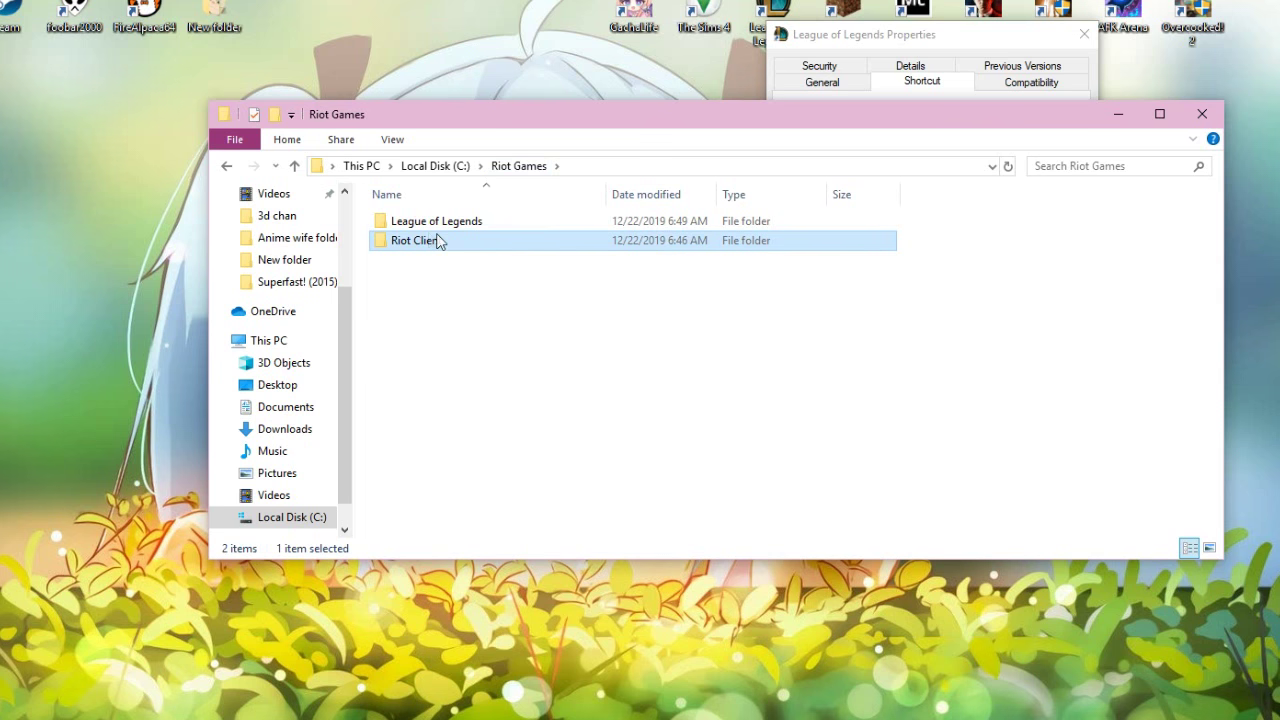
{"action": "double_click", "coordinate": [415, 224]}
{"action": "scroll", "coordinate": [387, 55], "scroll_direction": "down", "scroll_amount": 15}
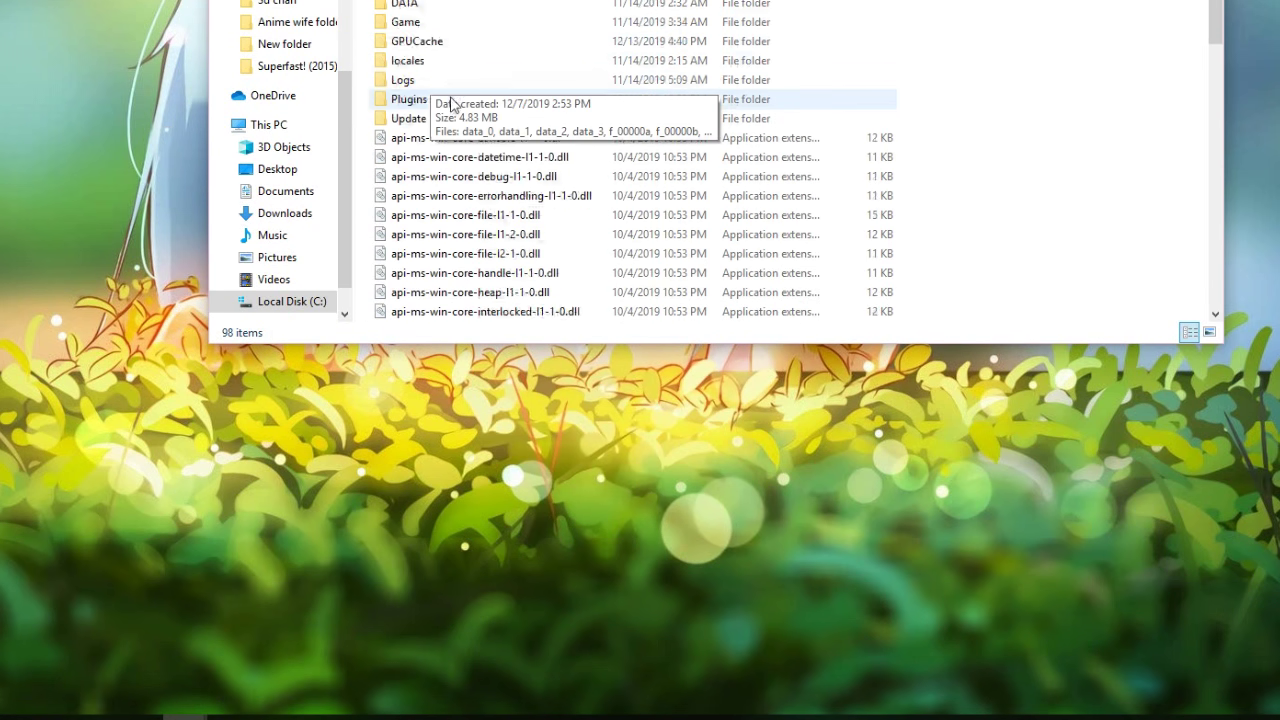
{"action": "scroll", "coordinate": [481, 147], "scroll_direction": "down", "scroll_amount": 1}
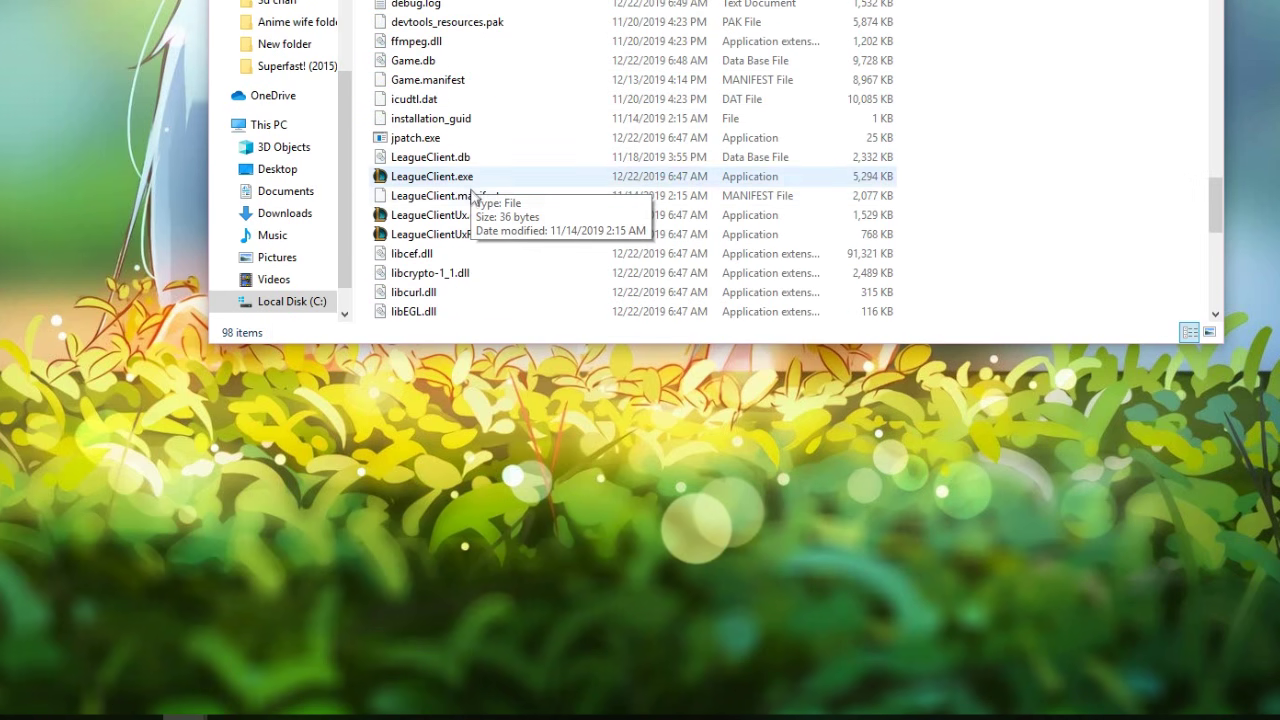
Create a LeagueClient.exe shortcut, move it to the desktop's top icon row, and close Explorer.
{"action": "left_click", "coordinate": [407, 176]}
{"action": "right_click", "coordinate": [407, 176]}
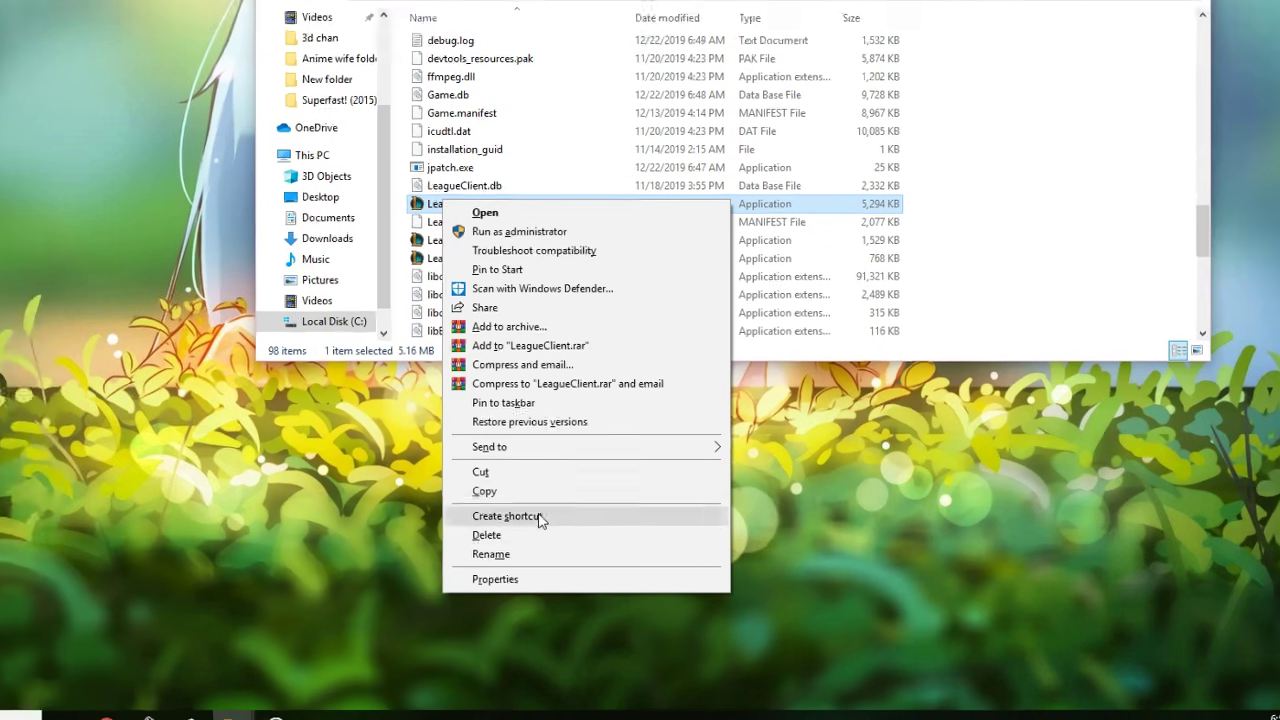
{"action": "left_click", "coordinate": [500, 509]}
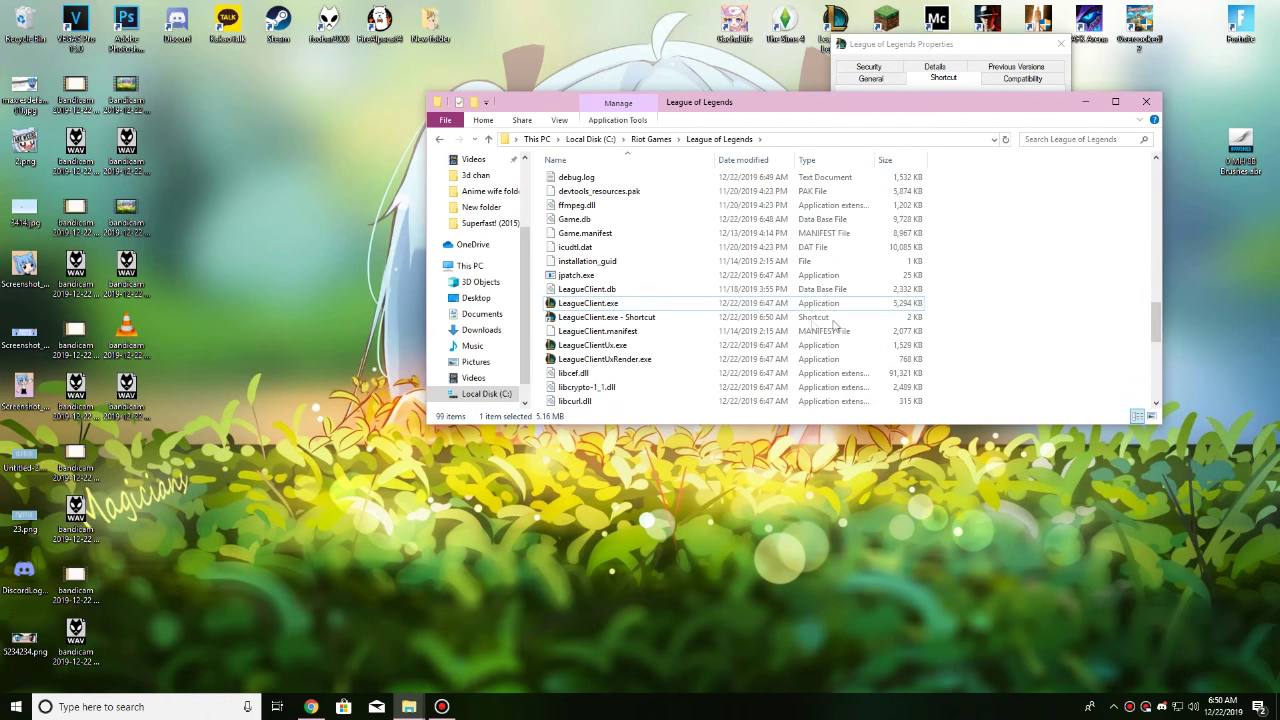
{"action": "left_click_drag", "start_coordinate": [640, 317], "coordinate": [285, 245]}
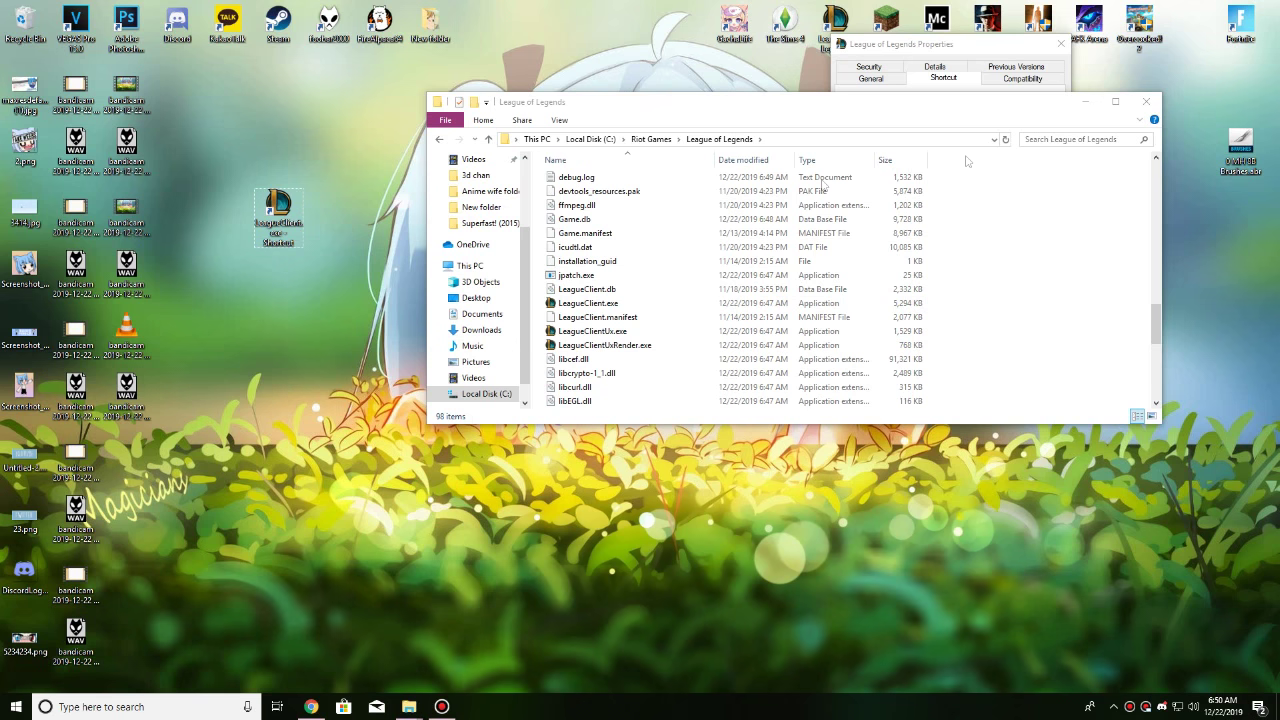
{"action": "left_click", "coordinate": [1146, 101]}
{"action": "left_click_drag", "start_coordinate": [278, 210], "coordinate": [645, 42]}
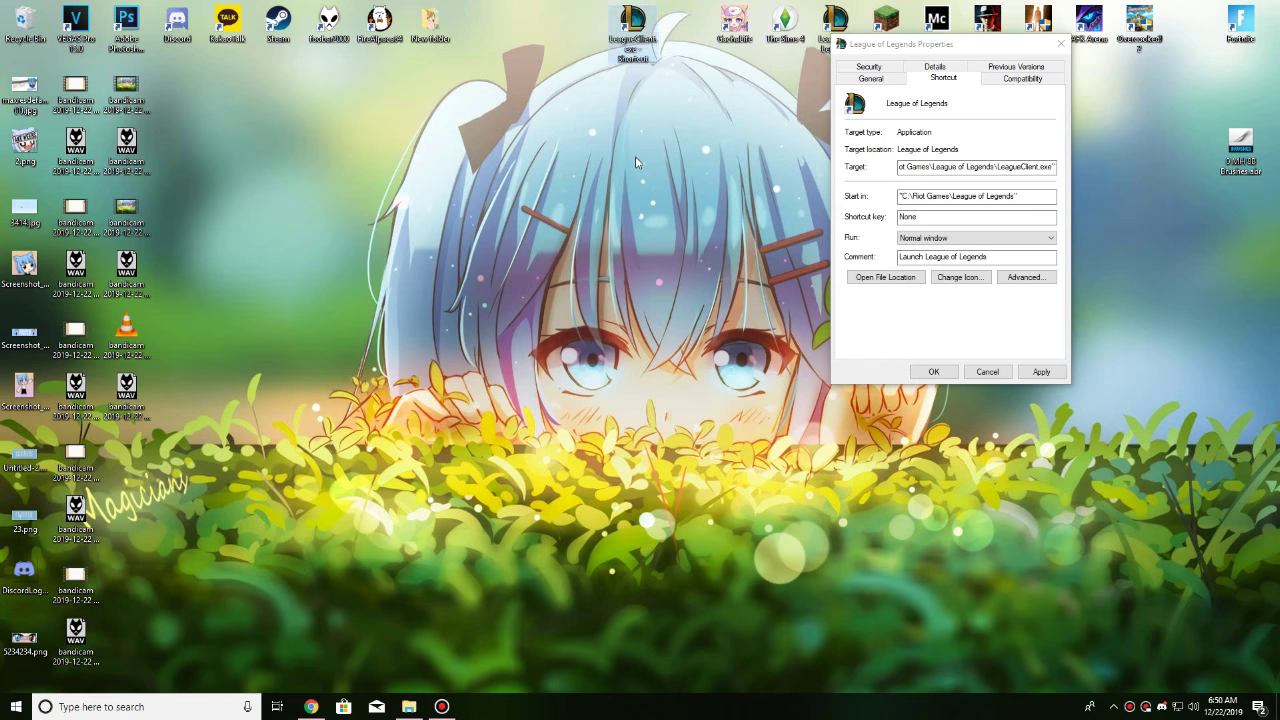
Append --locale=ja_JP to the LeagueClient shortcut's Target, save it, and launch the client.
{"action": "right_click", "coordinate": [641, 48]}
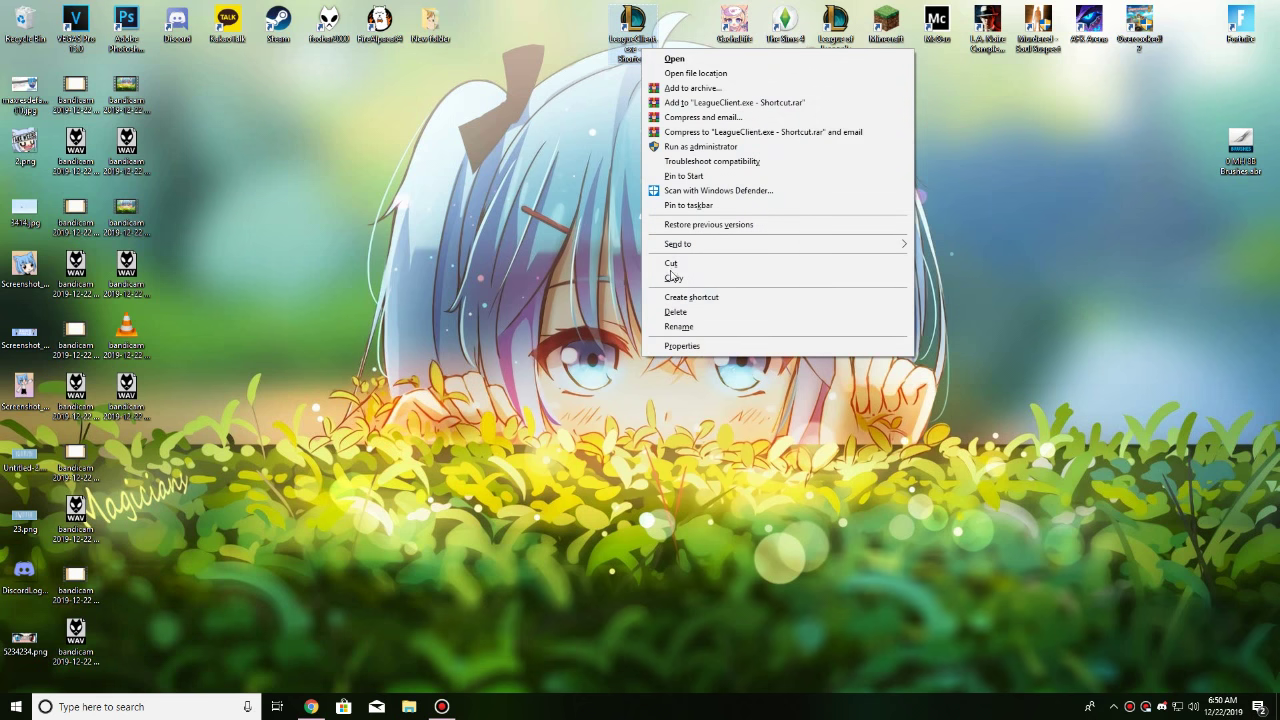
{"action": "left_click", "coordinate": [702, 346]}
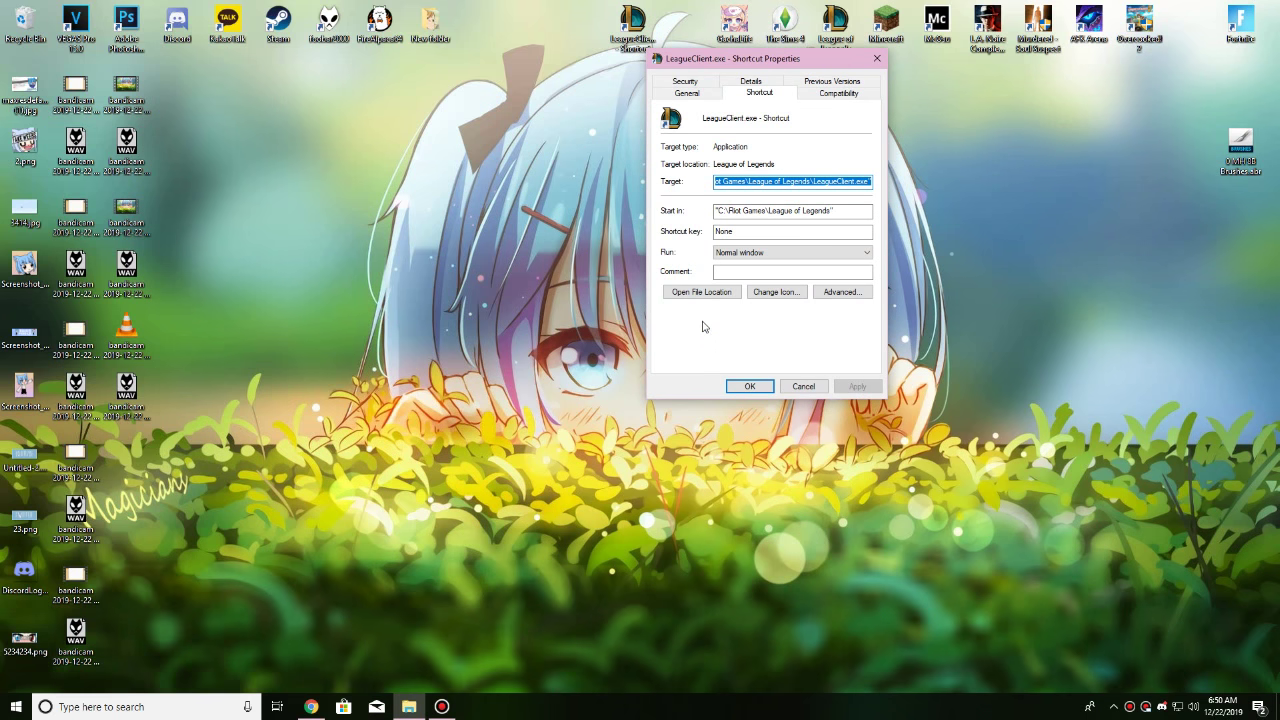
{"action": "left_click", "coordinate": [870, 182]}
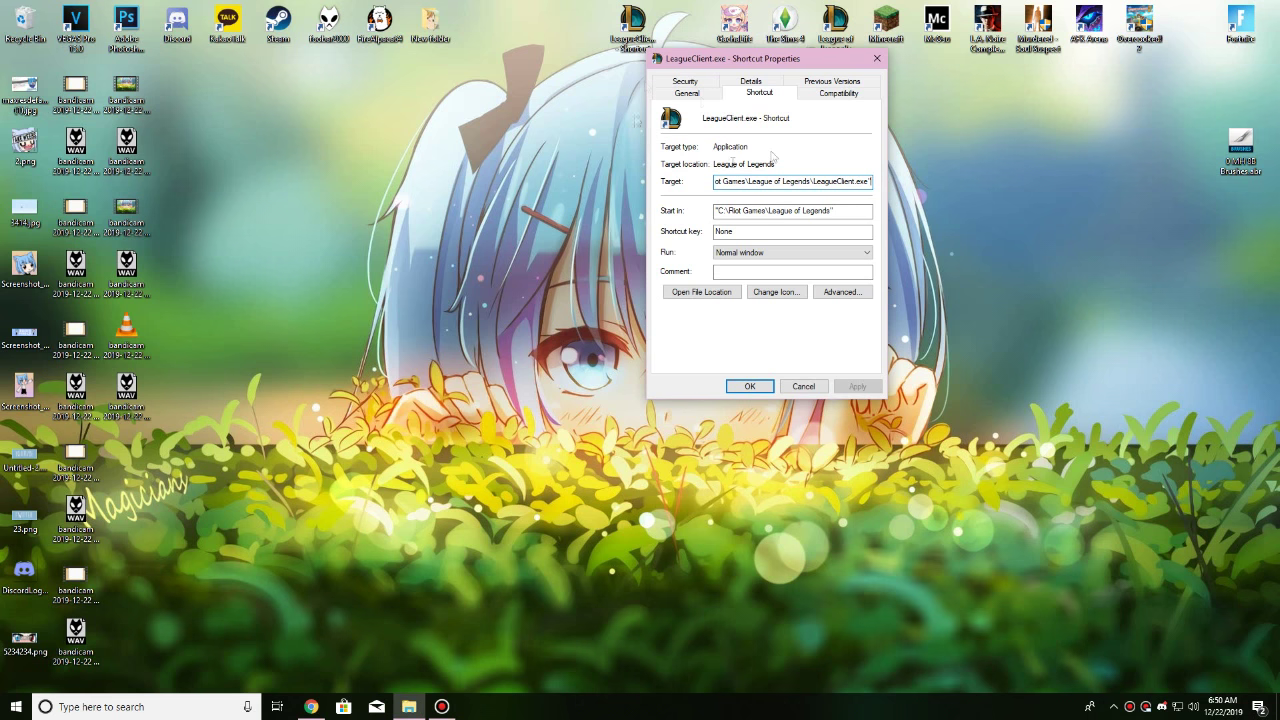
{"action": "left_click_drag", "start_coordinate": [747, 61], "coordinate": [692, 134]}
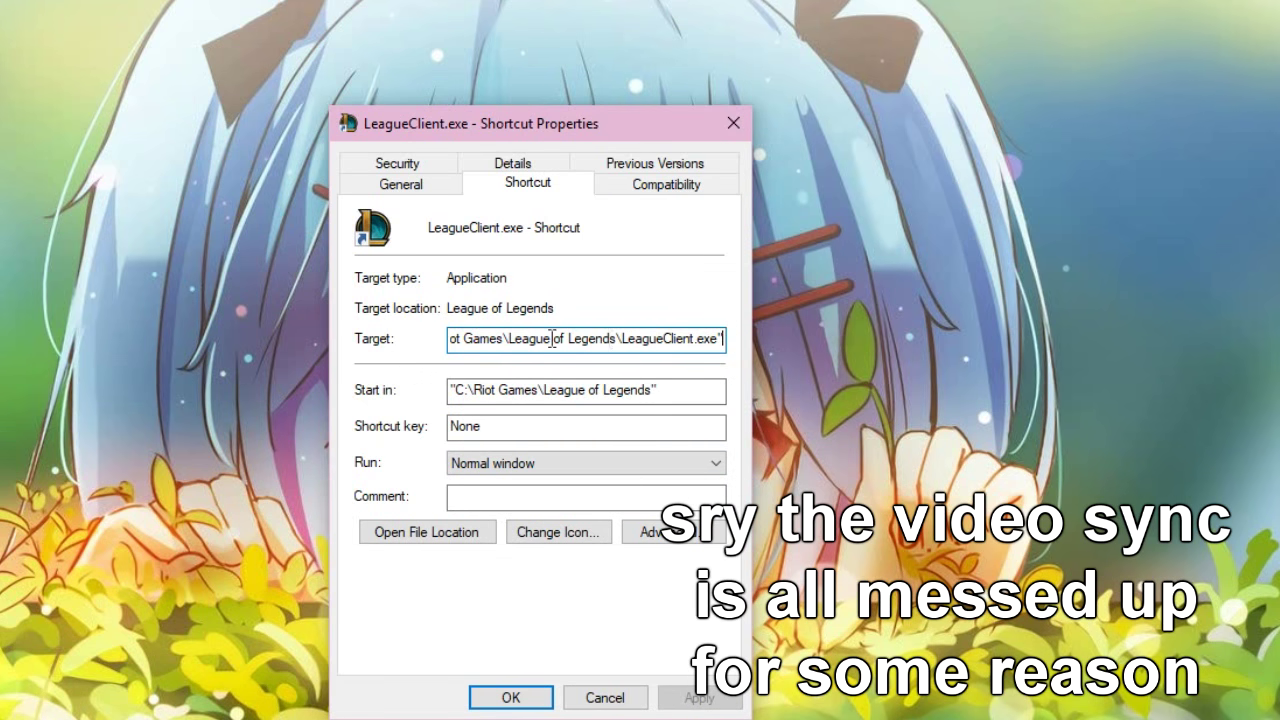
{"action": "type", "text": "--locale=ja_JP"}
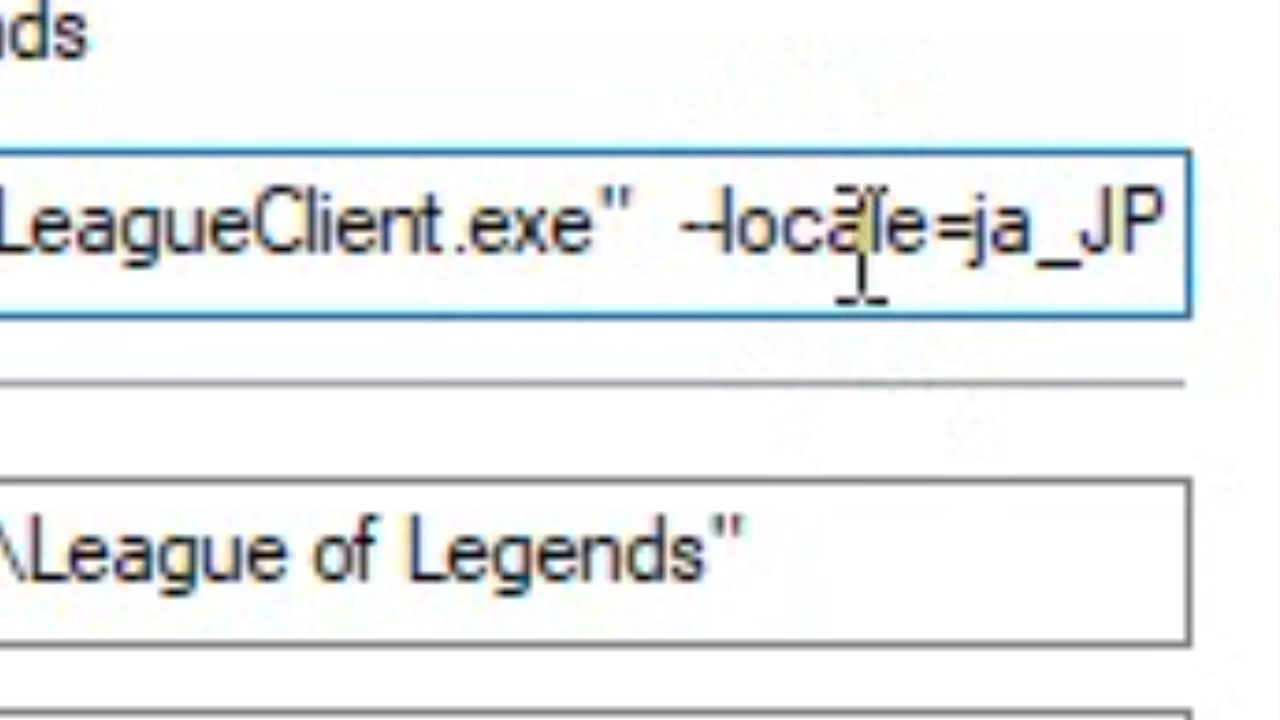
{"action": "key", "text": "ctrl+a"}
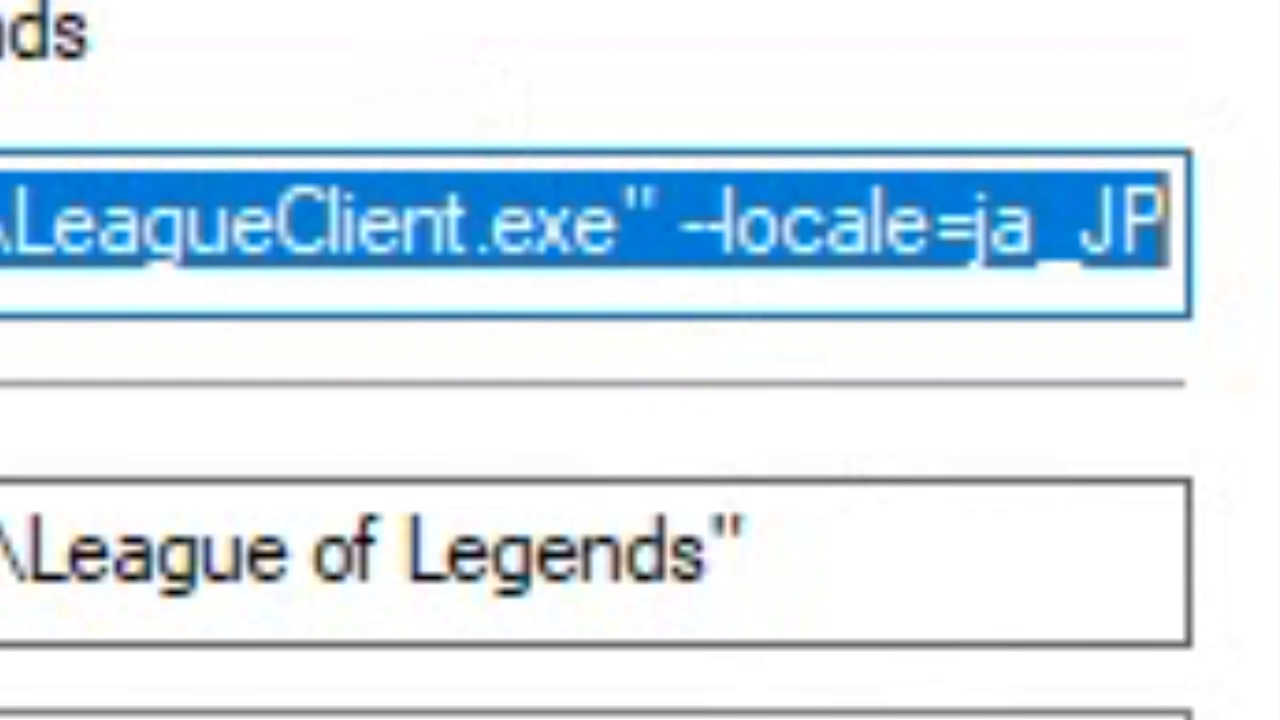
{"action": "key", "text": "alt+Tab"}
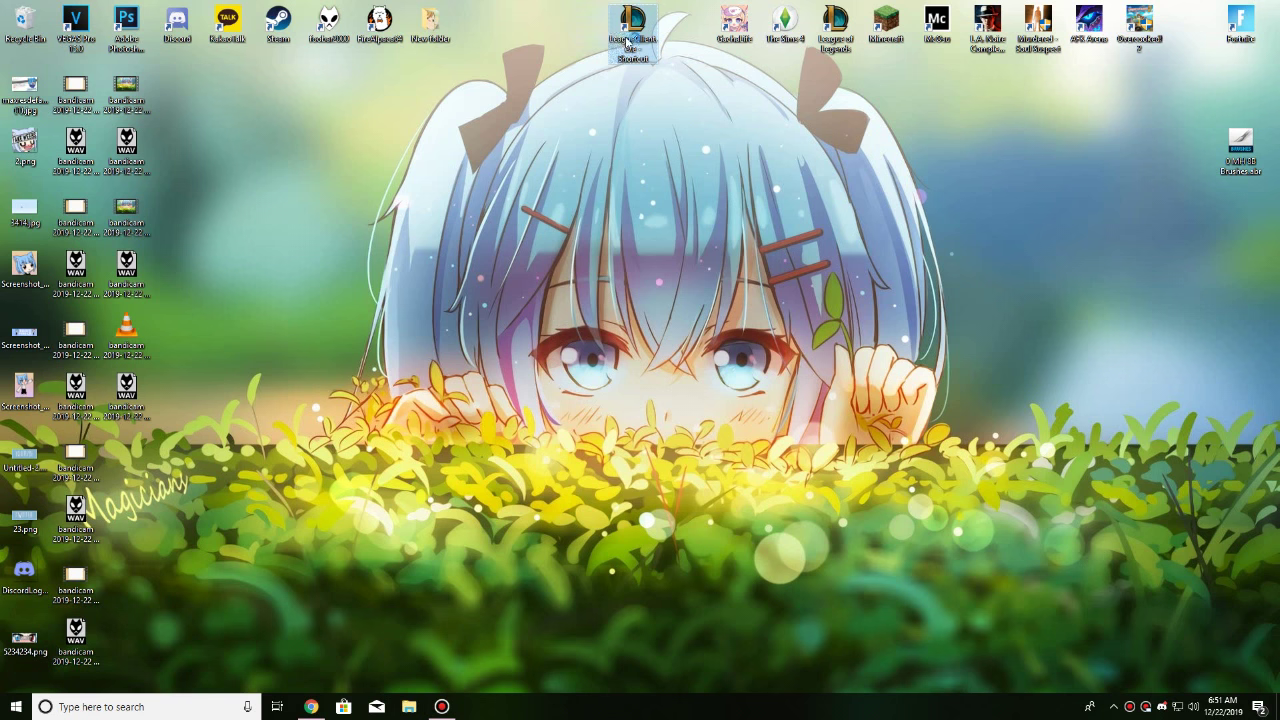
{"action": "double_click", "coordinate": [627, 44]}
Enter the account username and a password, then clear the mistyped password.
{"action": "type", "text": "onibubbi"}
{"action": "key", "text": "Tab"}
{"action": "type", "text": "****"}
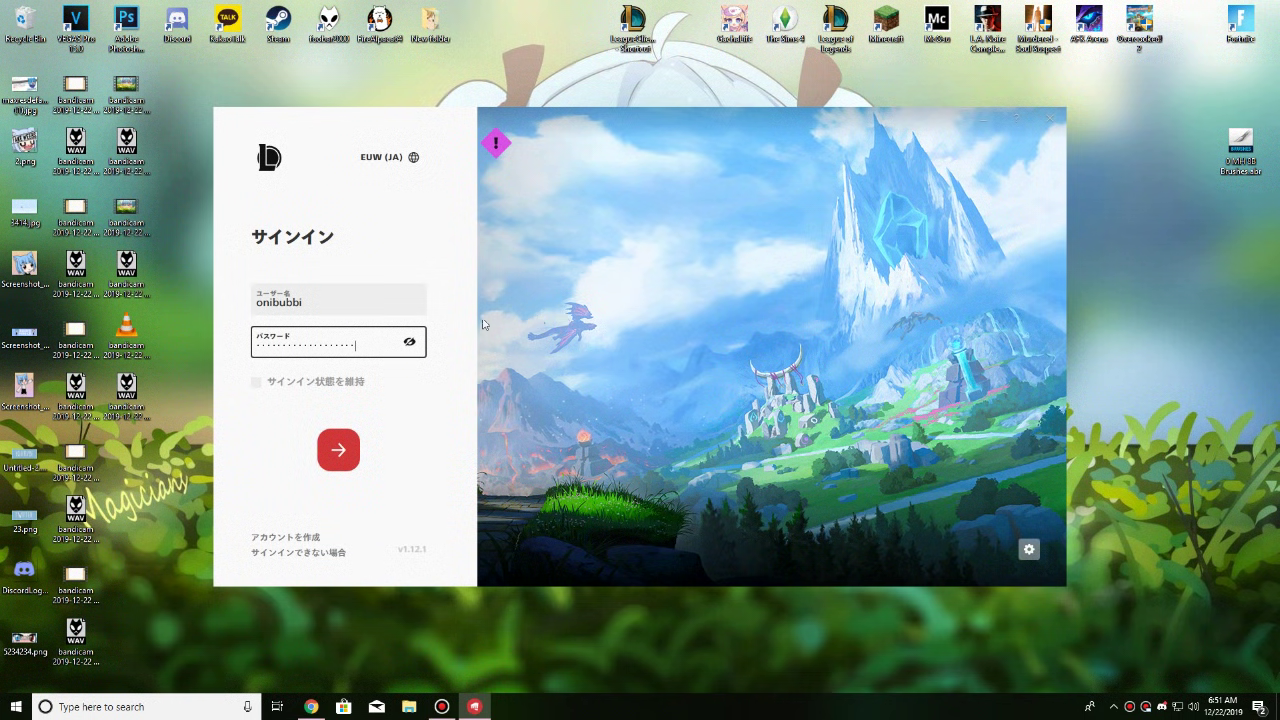
{"action": "key", "text": "ctrl+a"}
{"action": "key", "text": "BackSpace"}
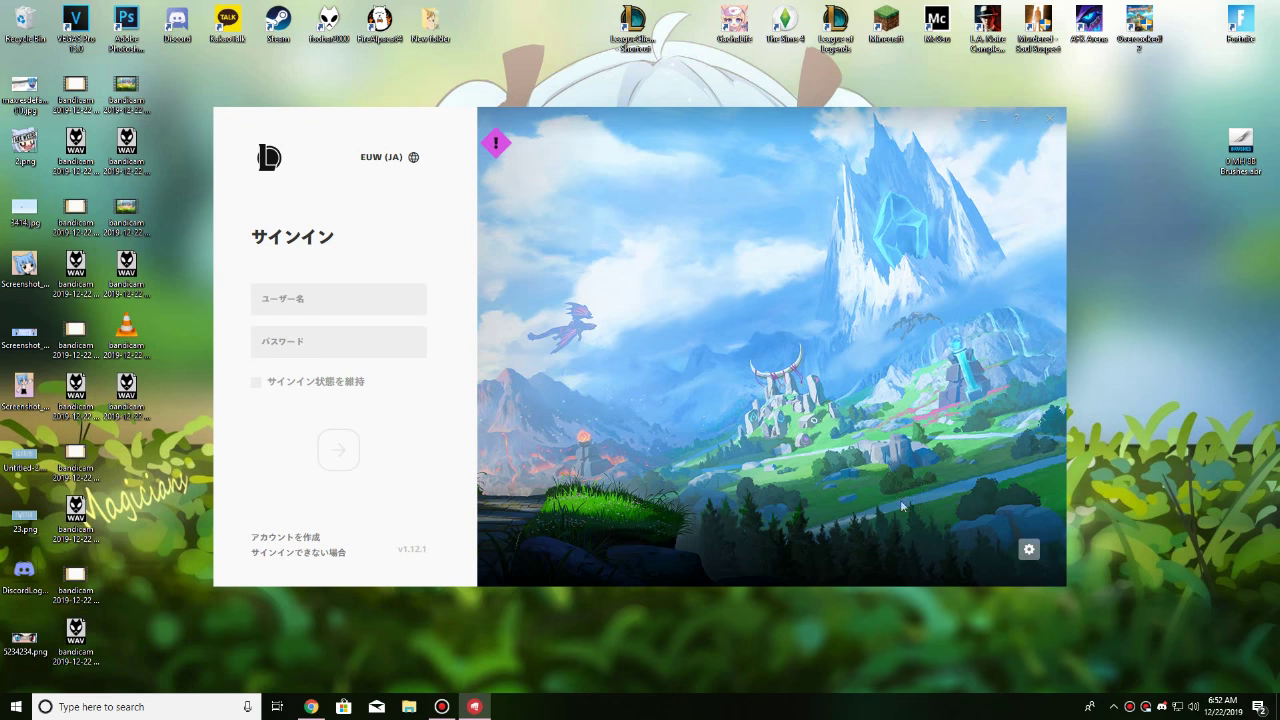
Re-enter the account username, paste the account password, and submit the sign-in.
{"action": "left_click", "coordinate": [351, 304]}
{"action": "type", "text": "onibubbi"}
{"action": "key", "text": "Tab"}
{"action": "key", "text": "ctrl+v"}
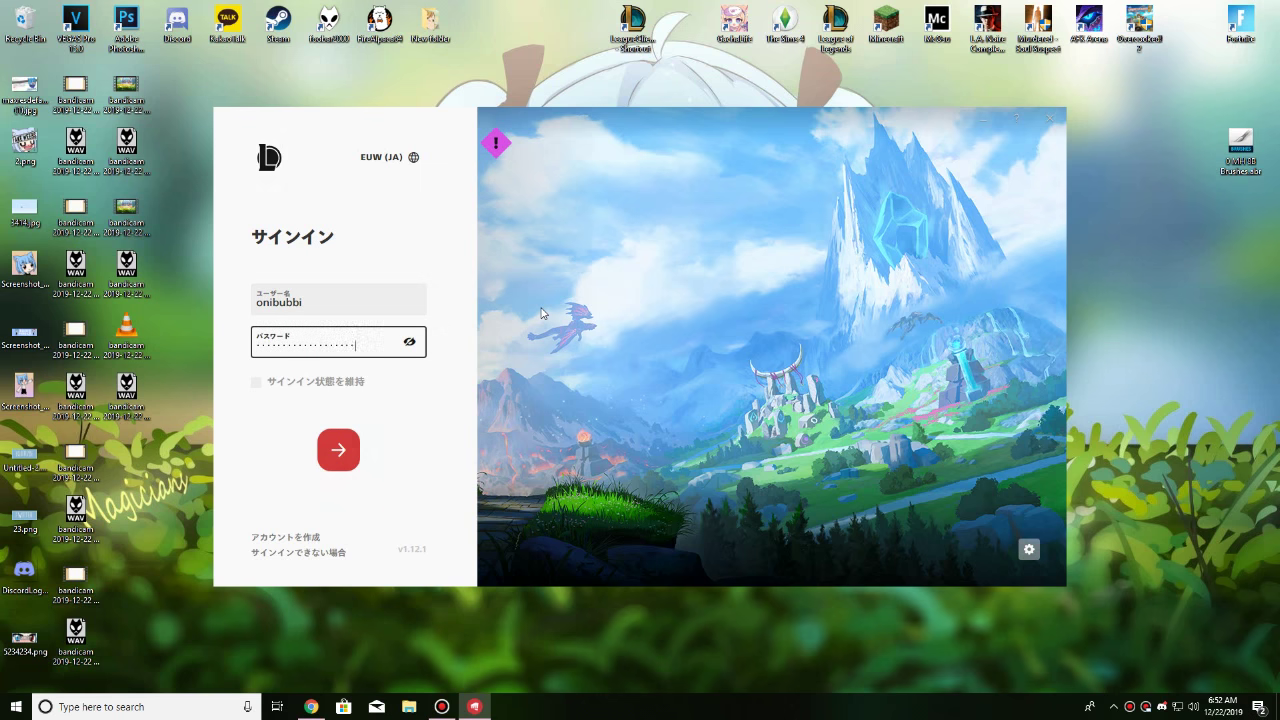
{"action": "key", "text": "Return"}
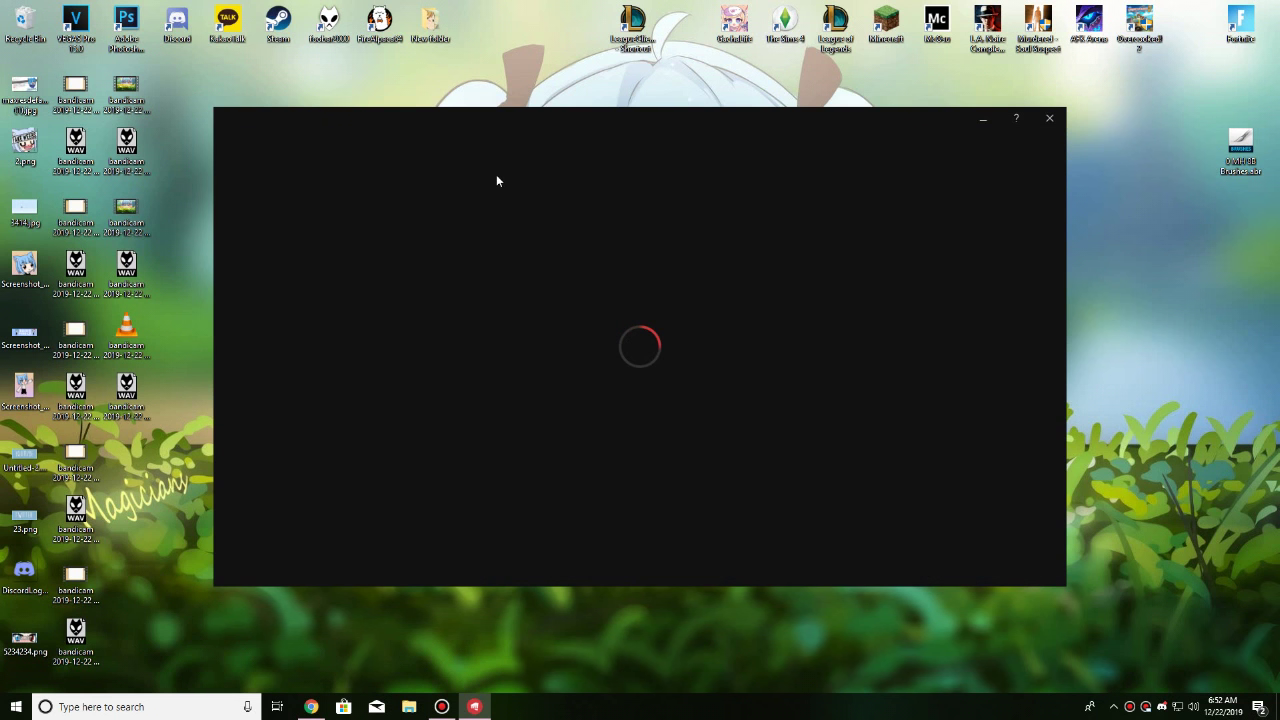